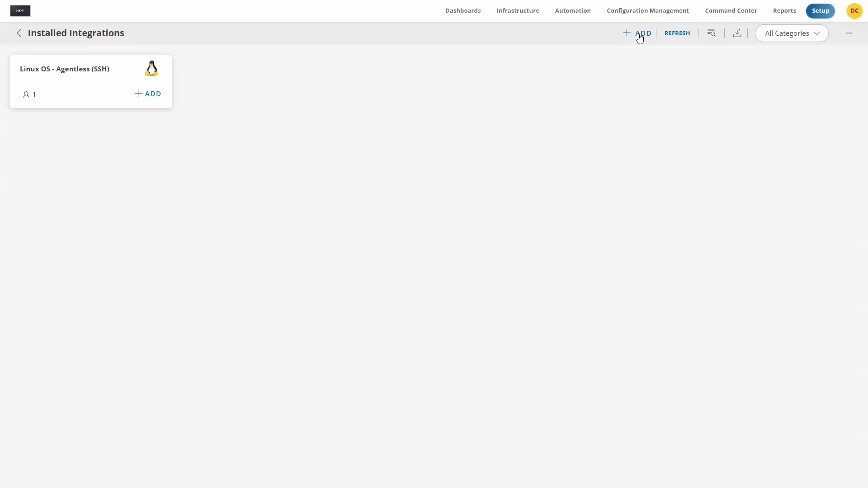
Step: Filter the available integrations by the Compute category and start adding version 9.0.0 of the Redfish - Server integration
click(640, 34)
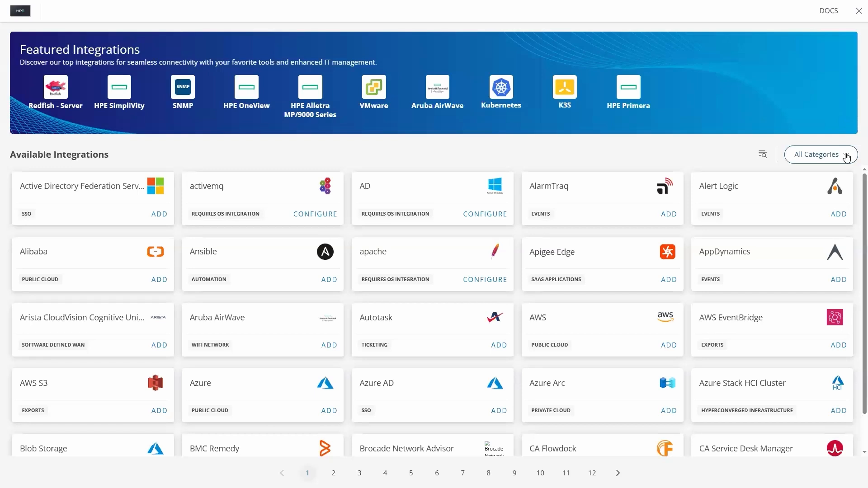
click(845, 156)
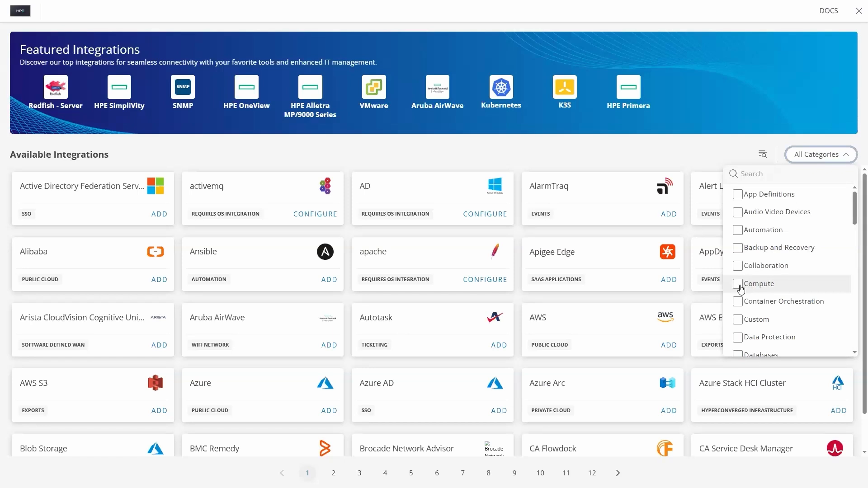
click(738, 285)
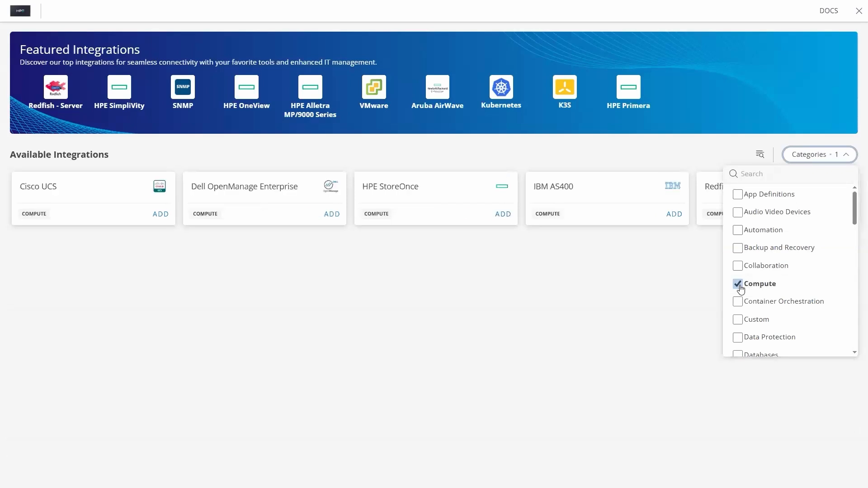
click(695, 271)
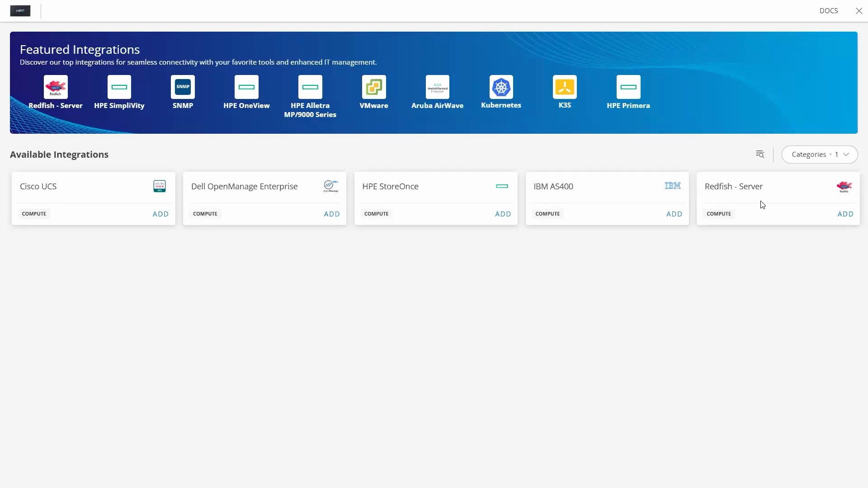
click(845, 214)
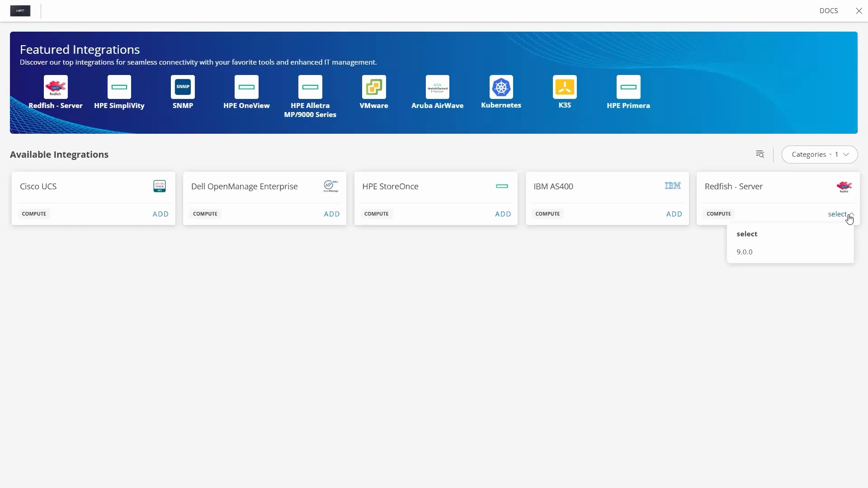
click(747, 252)
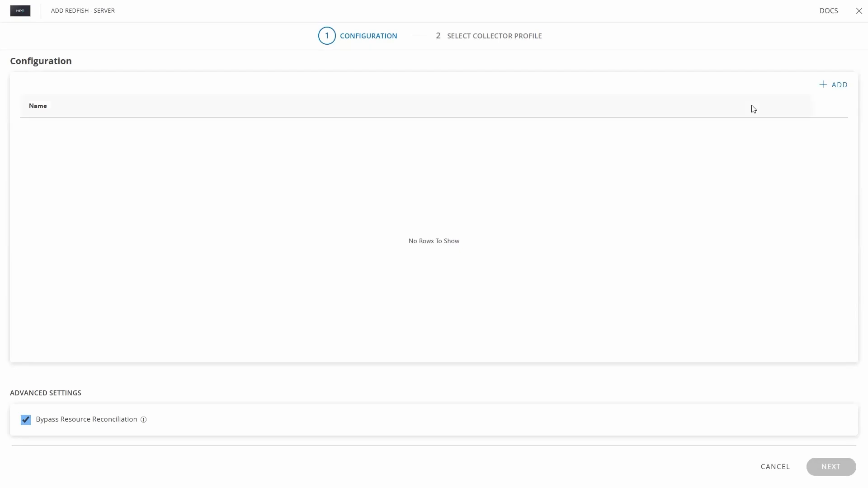
Step: Start a new configuration named HPE Compute Hardware Integration with IP address 16.31.87.100
click(834, 88)
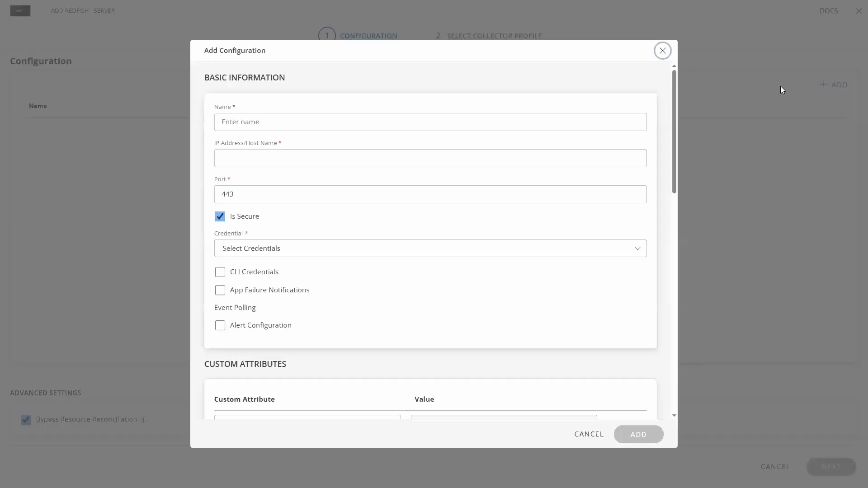
click(219, 122)
text(HPE Compute Hardware Integration)
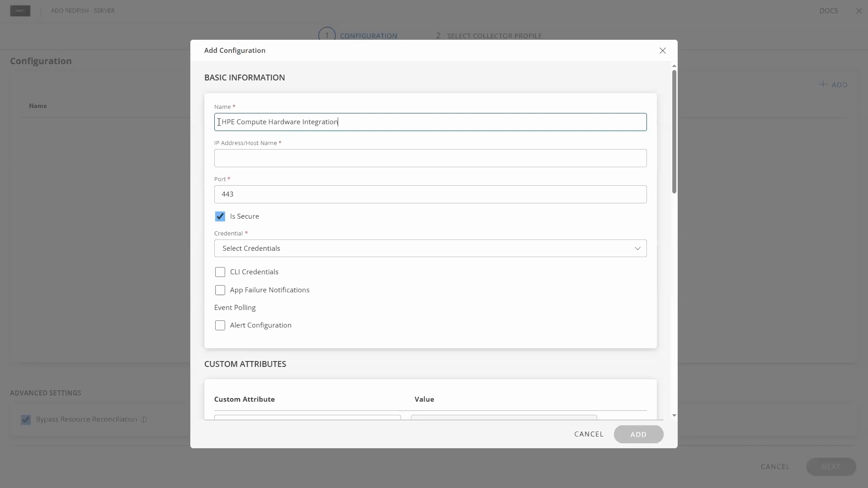
click(244, 158)
text(16.31.87.100)
click(238, 198)
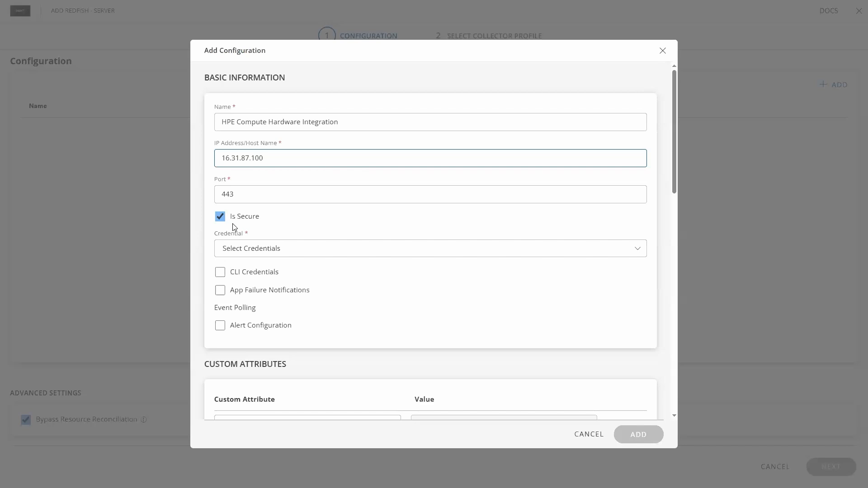
Step: Start a new credential named HPE-ProLiant-Server-ILO, described as Credentials for HPE ProLiant Server ILO, with user name redfishserver
click(237, 252)
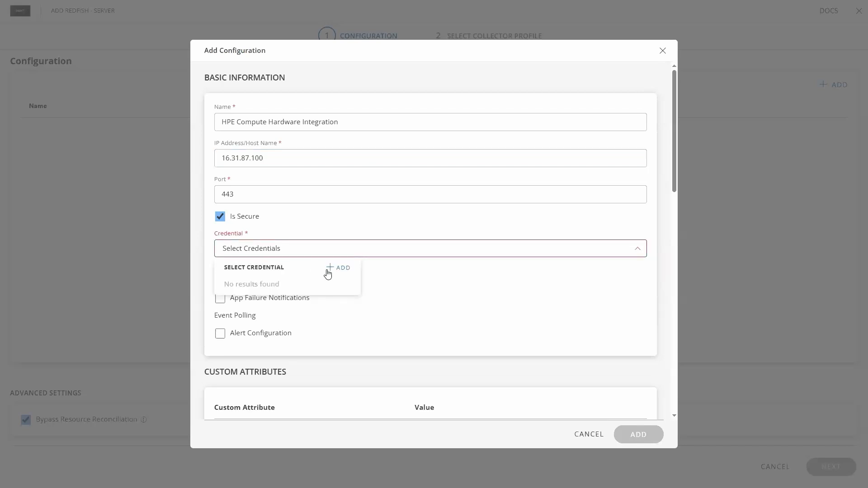
click(344, 270)
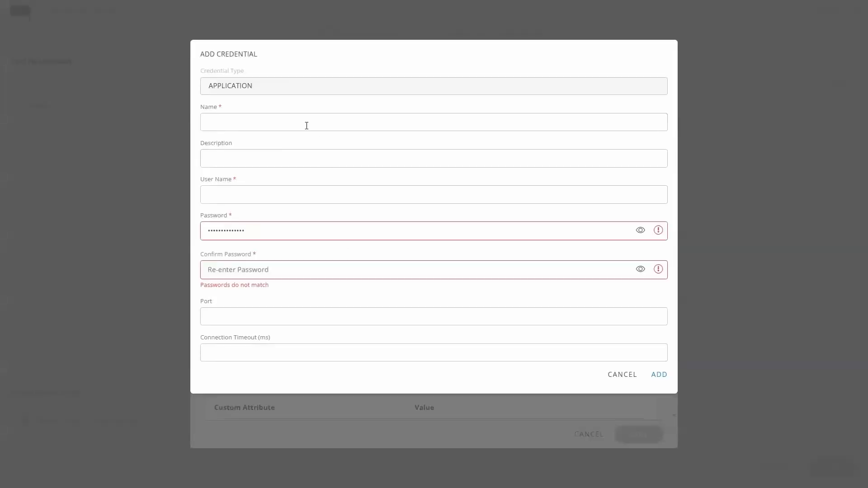
click(228, 119)
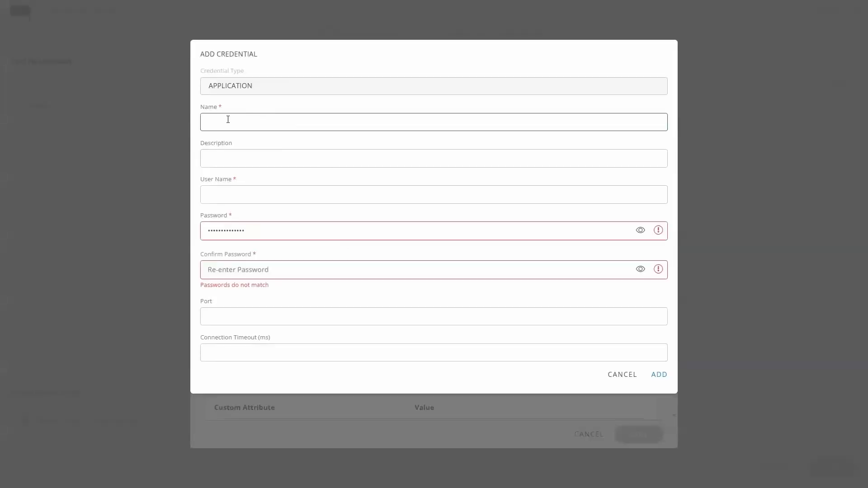
text(HPE-ProLiant-Server-ILO)
click(282, 158)
key(ctrl+v)
click(225, 189)
text(redfishserver)
Step: Enter and confirm the credential's password, then add the credential to the configuration
click(203, 230)
text(••••••••)
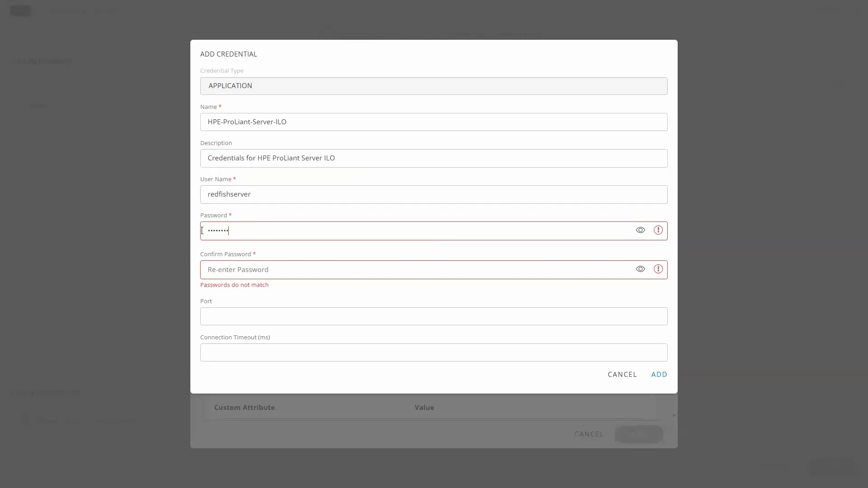
click(209, 266)
text(••••••••)
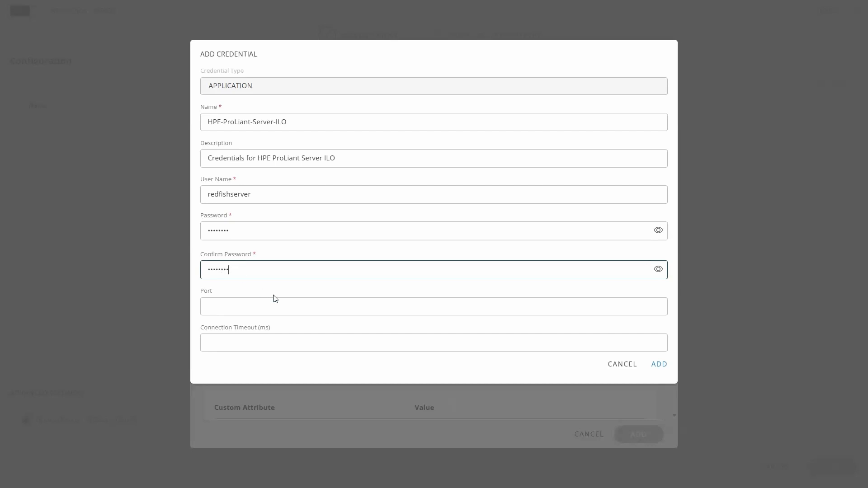
click(659, 364)
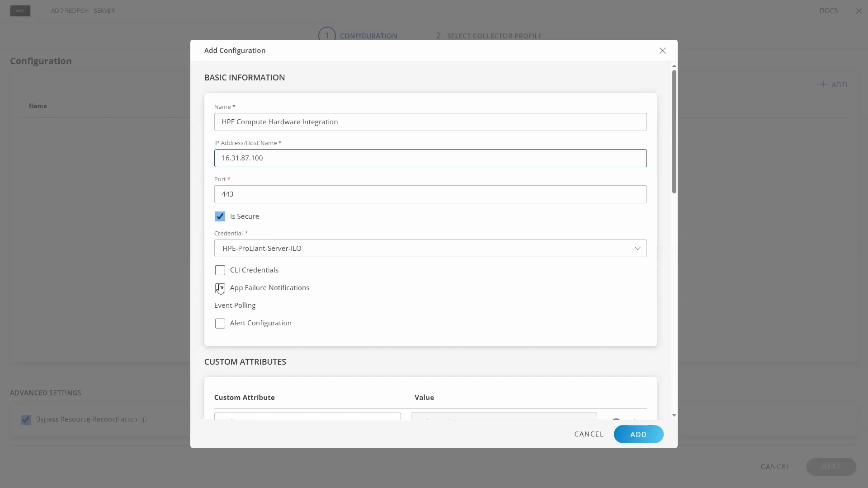
Step: Enable App Failure Notifications, Alert Configuration and Alert On Root Resource for the configuration
click(220, 291)
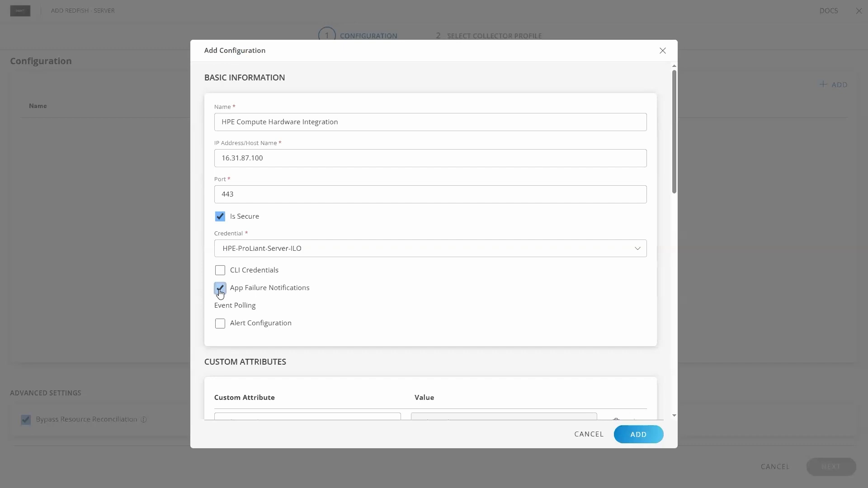
click(221, 325)
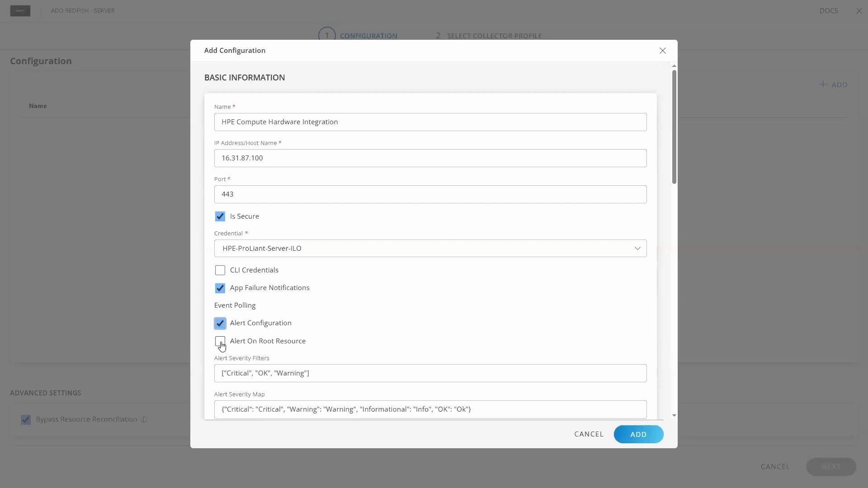
click(221, 343)
Step: Keep the resource type set to All, set the discovery schedule to Daily, and add the configuration
scroll(334, 337, down, 1)
scroll(345, 294, down, 2)
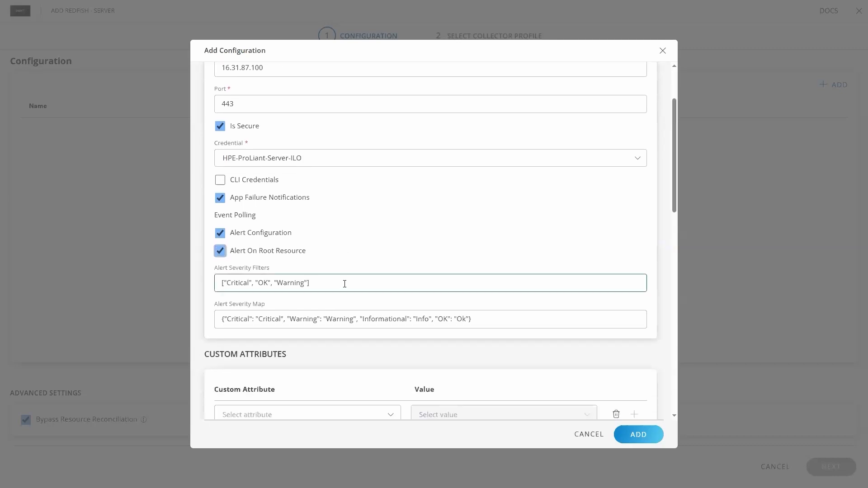
scroll(345, 287, down, 1)
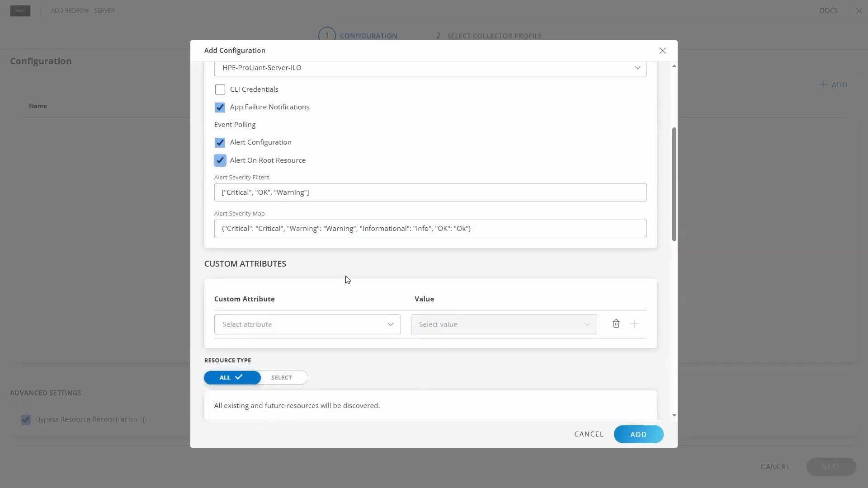
scroll(352, 255, down, 1)
scroll(350, 253, down, 4)
click(238, 151)
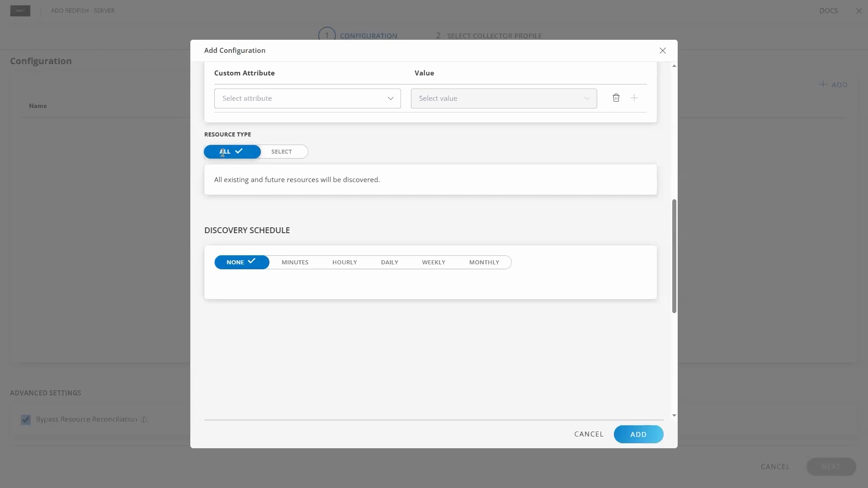
click(389, 265)
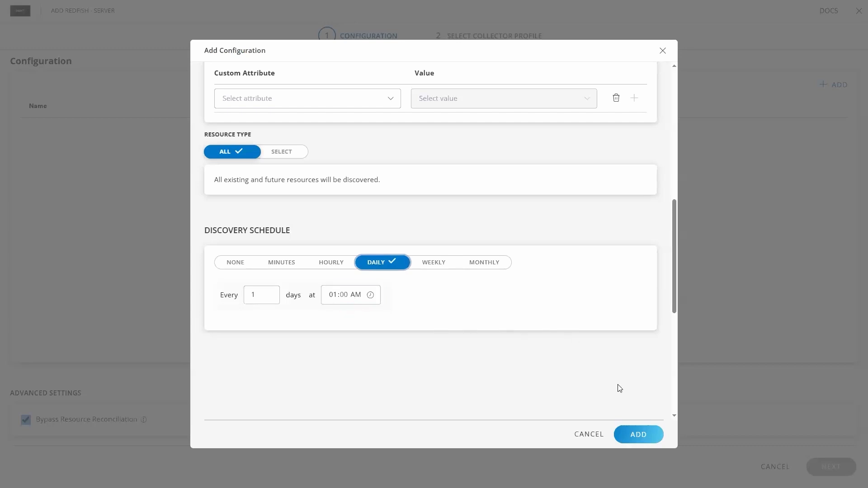
click(637, 435)
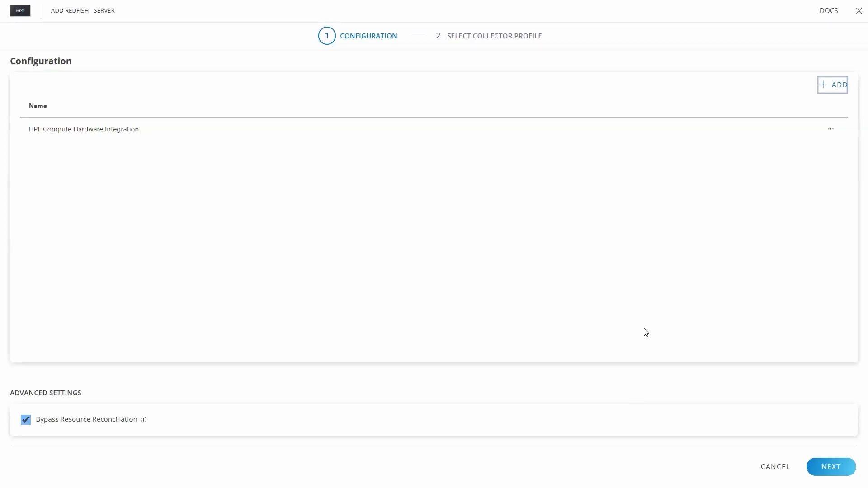
Step: Assign the existing DreamCompany-CC-ITOps gateway collector profile and finish installing the integration
click(835, 471)
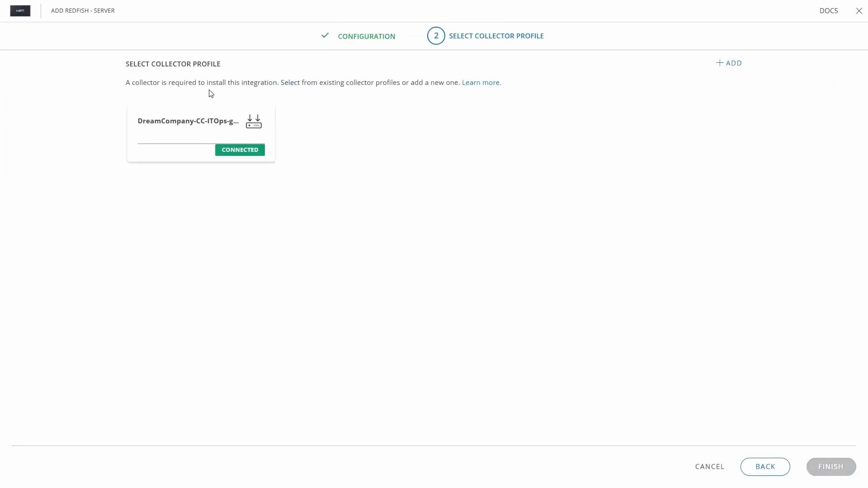
click(171, 132)
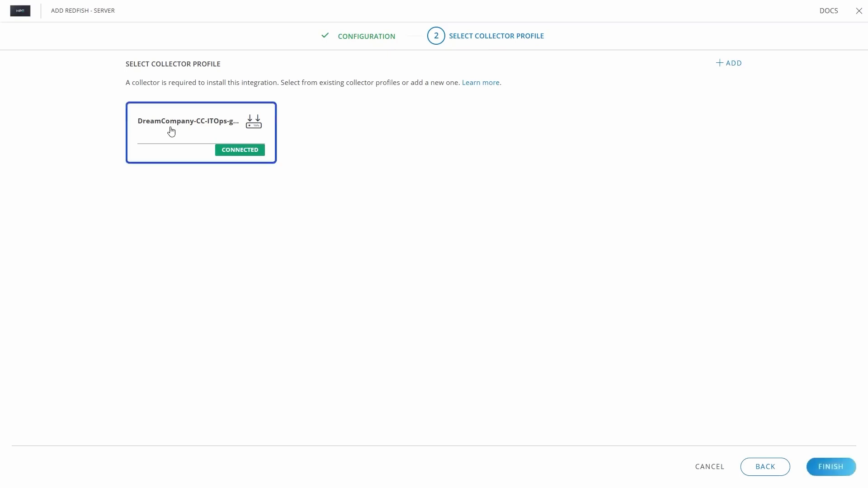
click(825, 468)
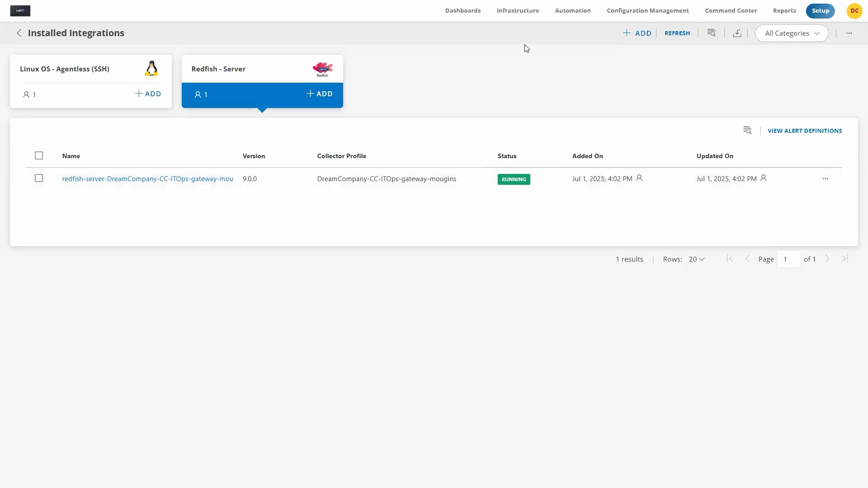
Step: Open the infrastructure search and browse the discovered Redfish resources by native type: Manager, Chassis, System and Linux
mouse_move(518, 10)
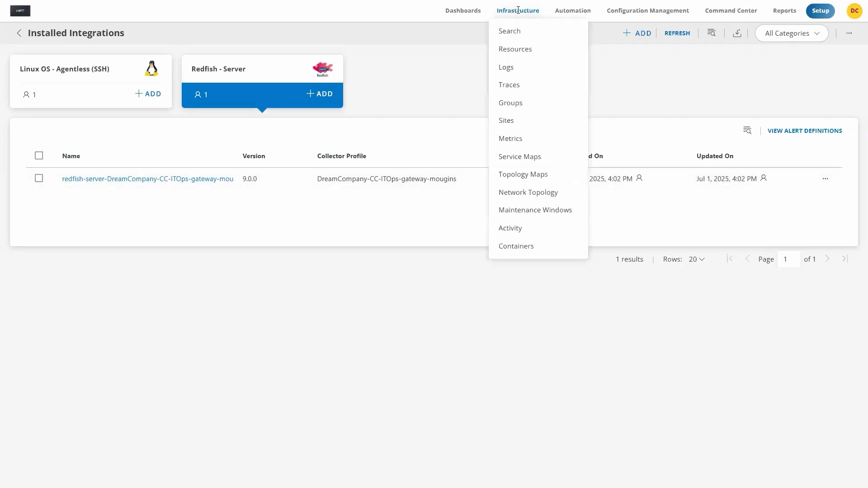
click(508, 32)
click(353, 101)
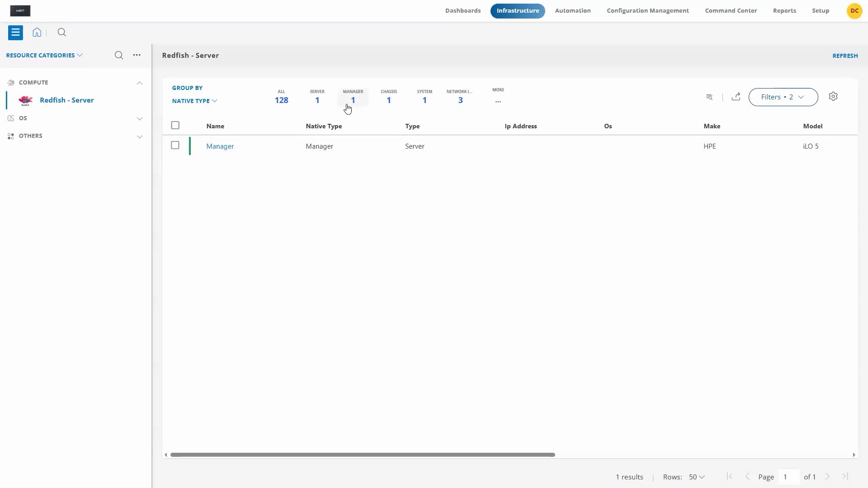
click(388, 101)
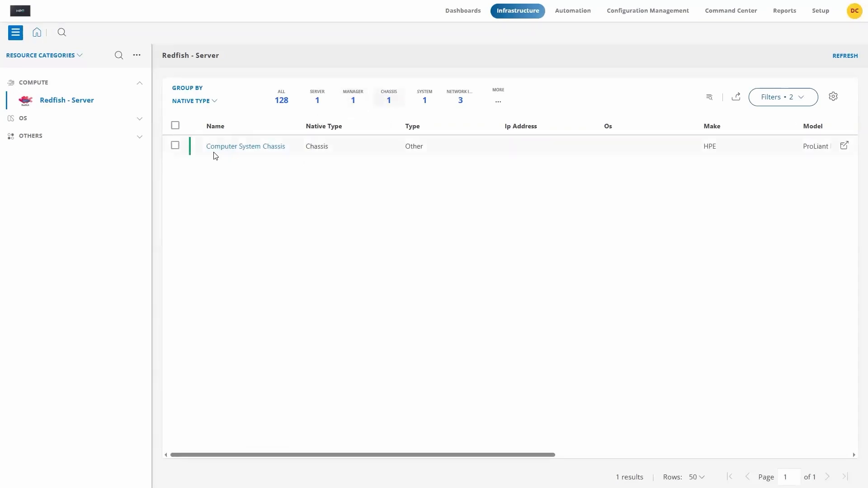
click(423, 101)
click(497, 101)
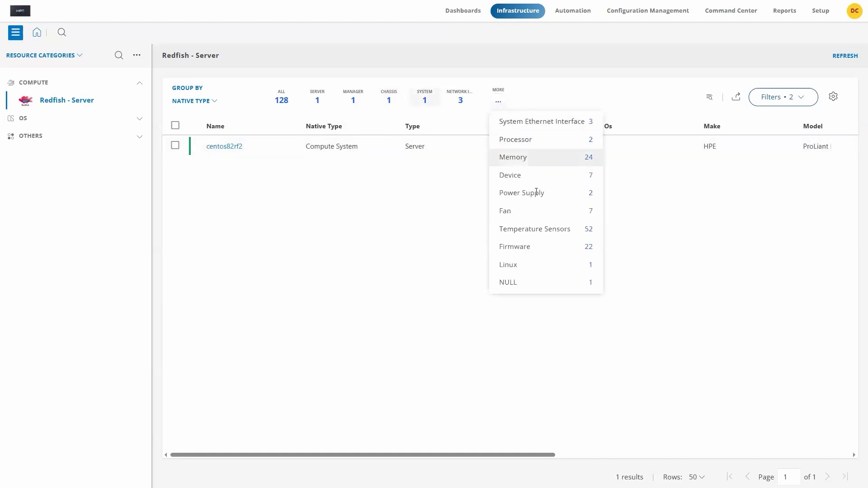
click(508, 267)
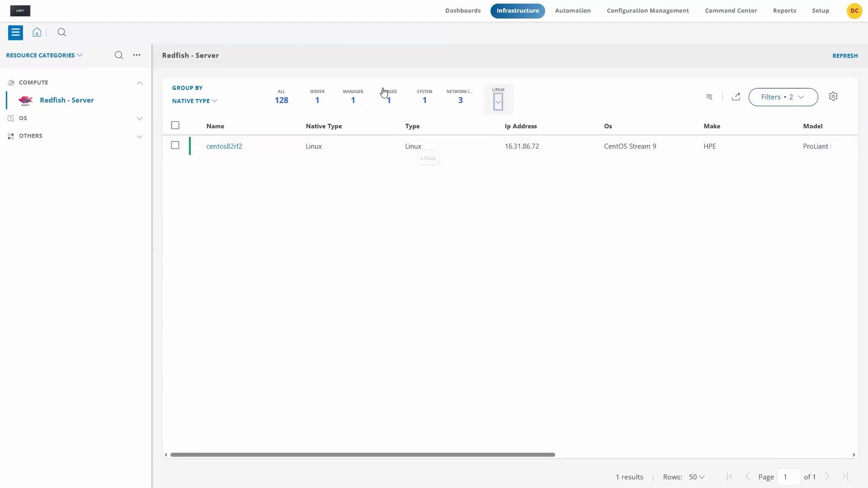
Step: Open the centos82rf2 compute system from the System resources and view its metrics graphs
click(424, 102)
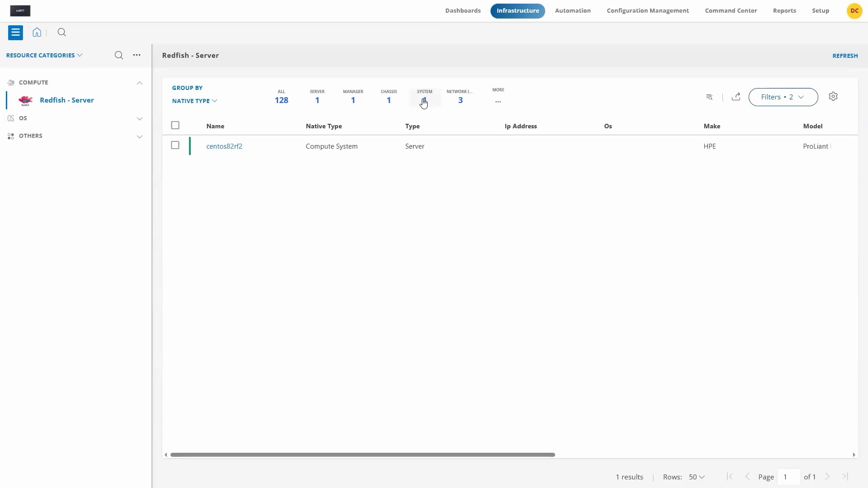
click(215, 148)
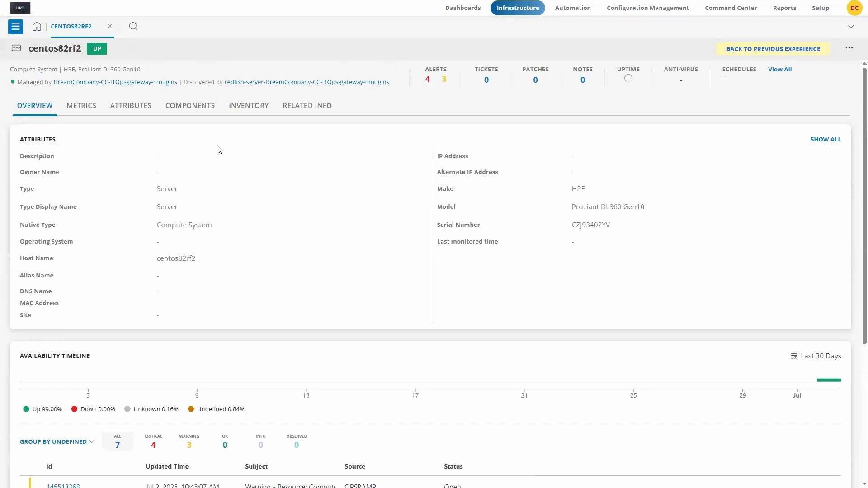
click(85, 108)
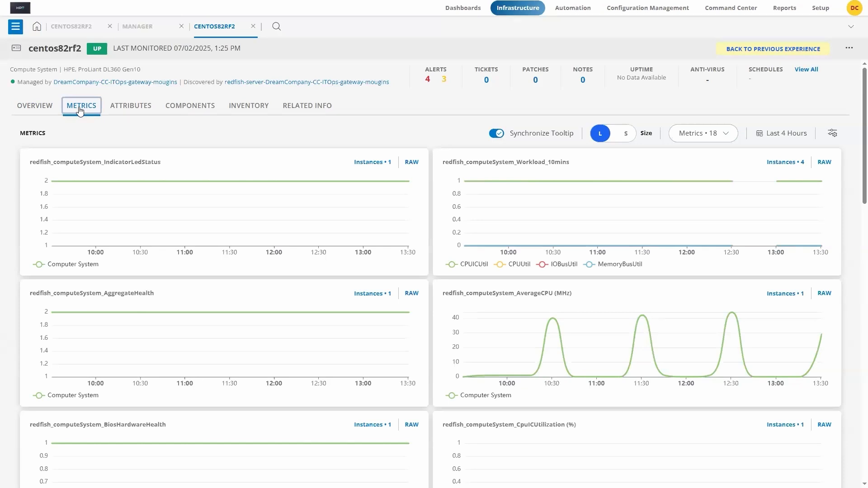
Step: Open the metric configuration of centos82rf2 and review its monitored metrics and assigned templates
click(834, 136)
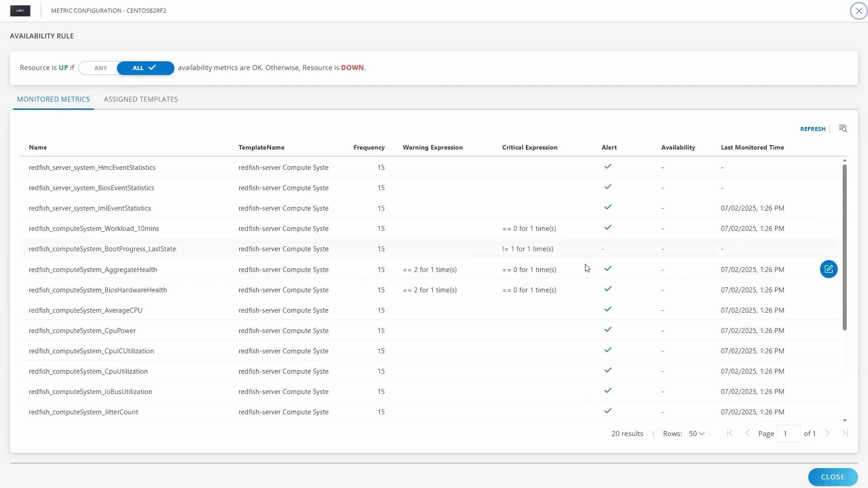
scroll(619, 283, down, 3)
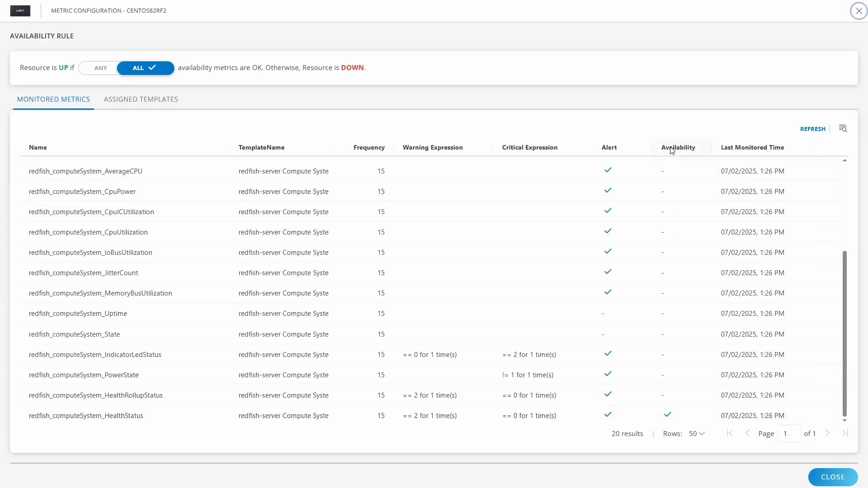
click(126, 103)
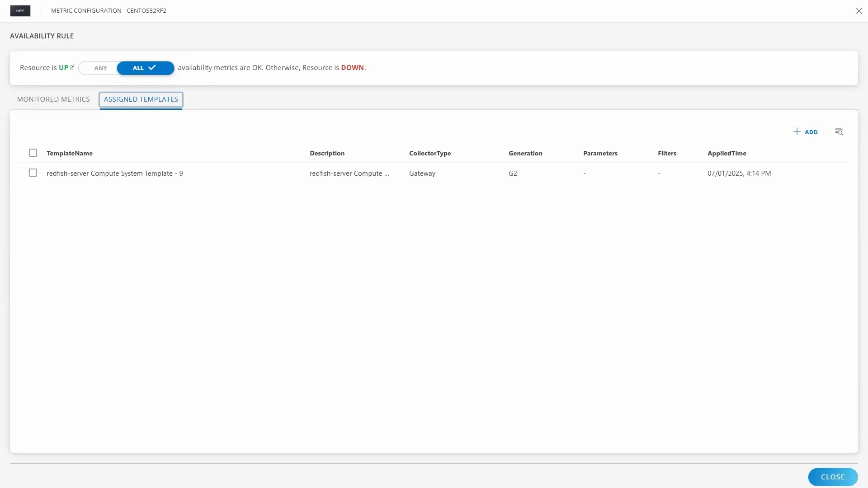
Step: Close the metric configuration and open the topology view of the centos82rf2 compute system
click(819, 477)
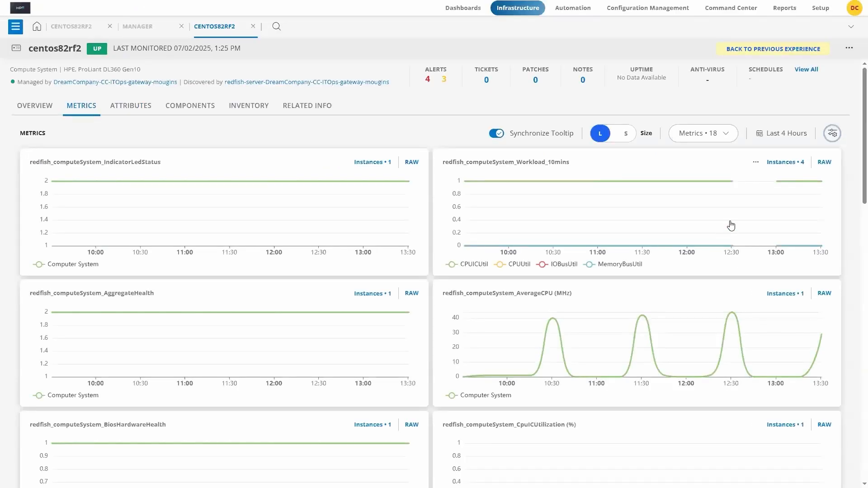
click(849, 49)
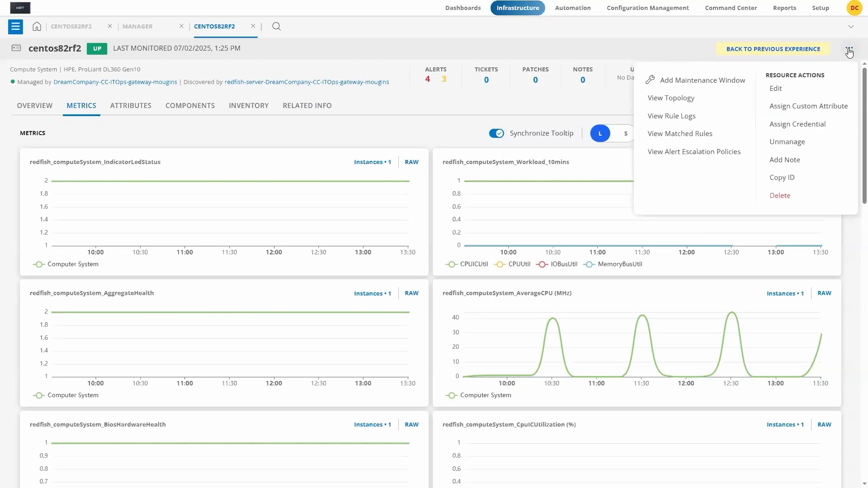
click(667, 99)
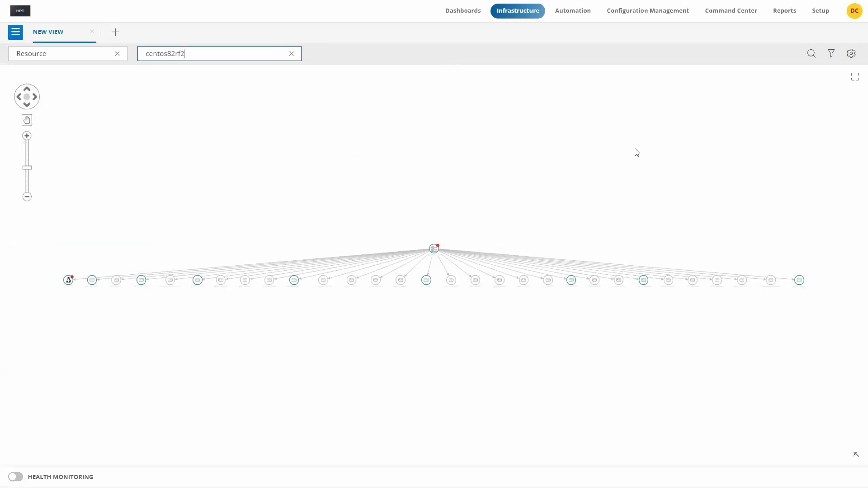
Step: Set the topology depth of centos82rf2 to 2 in the view settings and apply it
click(851, 54)
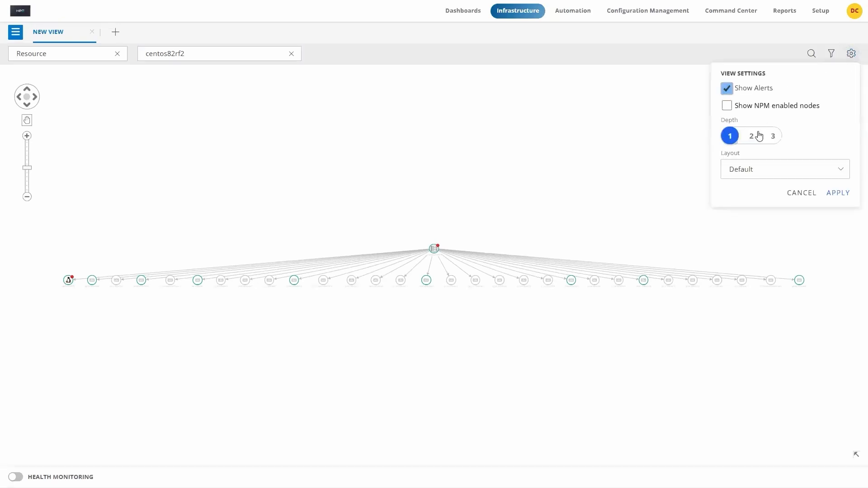
click(753, 138)
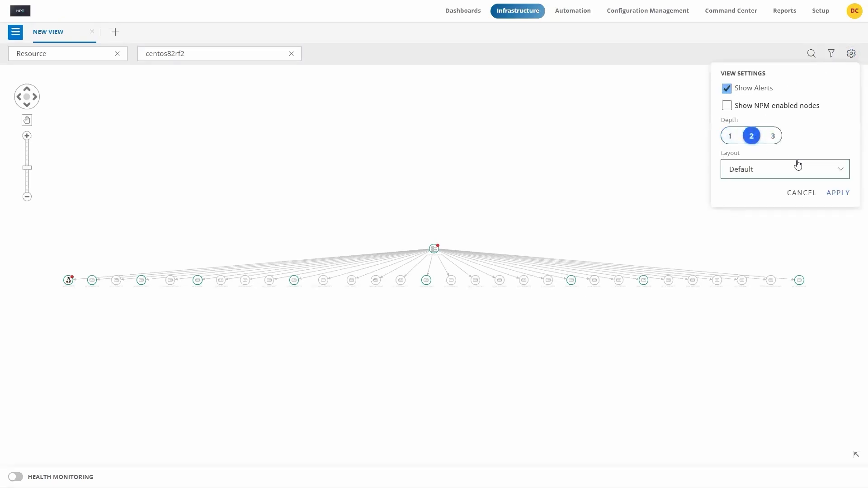
click(840, 194)
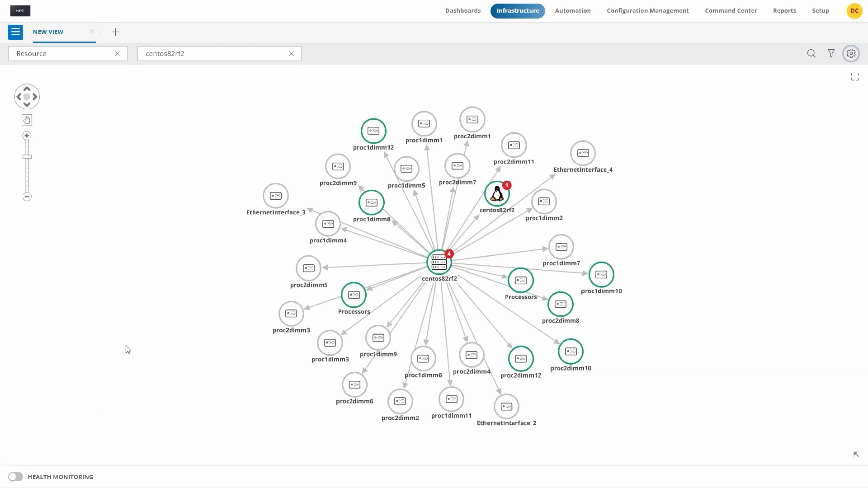
Step: Leave the topology and open the new Dashboard page rather than the Classic Dashboard
mouse_move(454, 11)
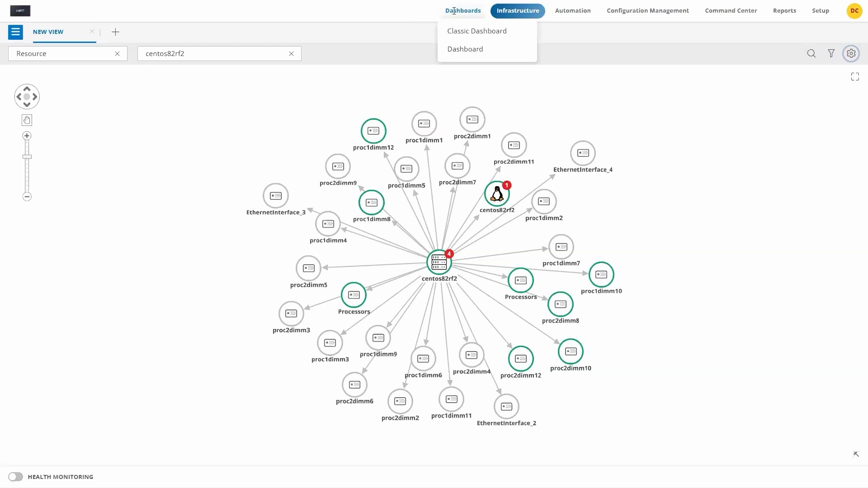
click(466, 52)
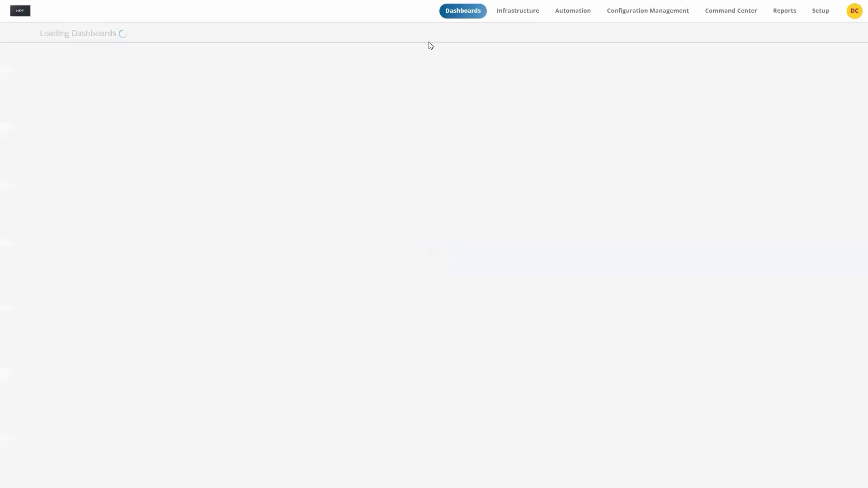